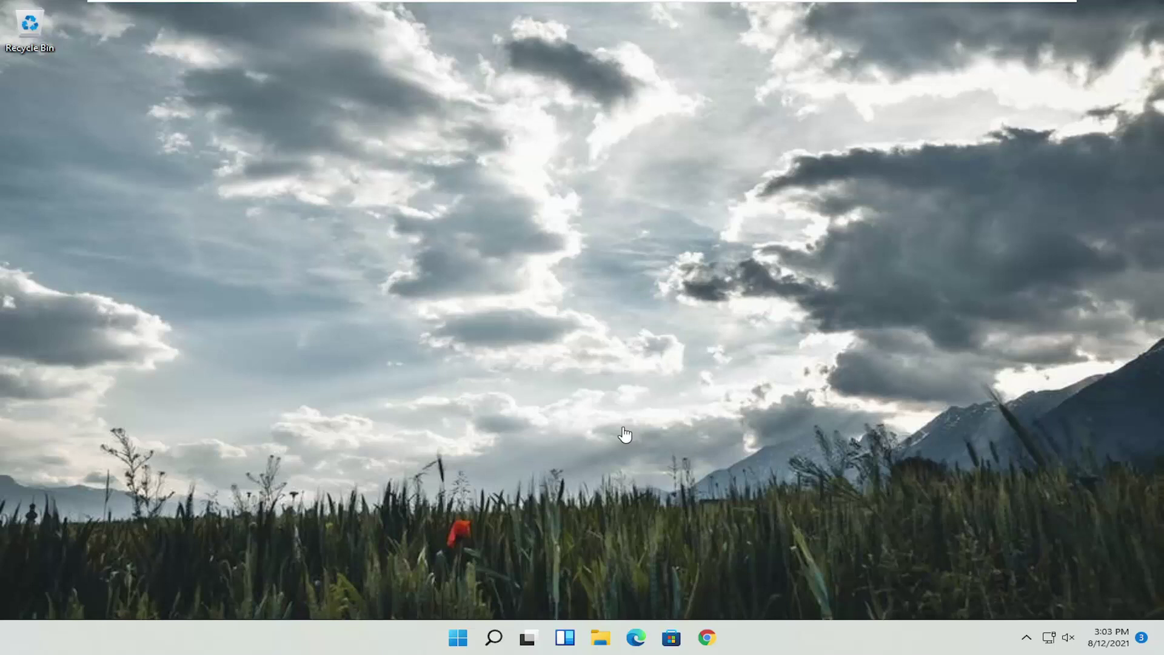
Step: Search for 'control panel' and launch Control Panel
click(495, 639)
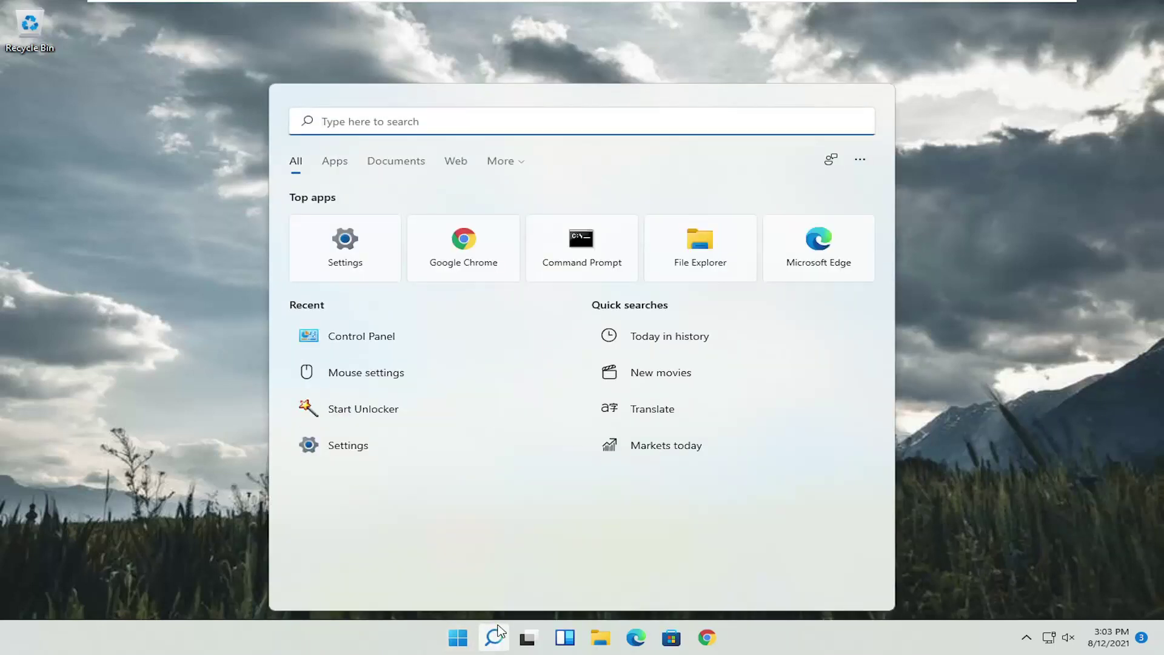
text(control panel)
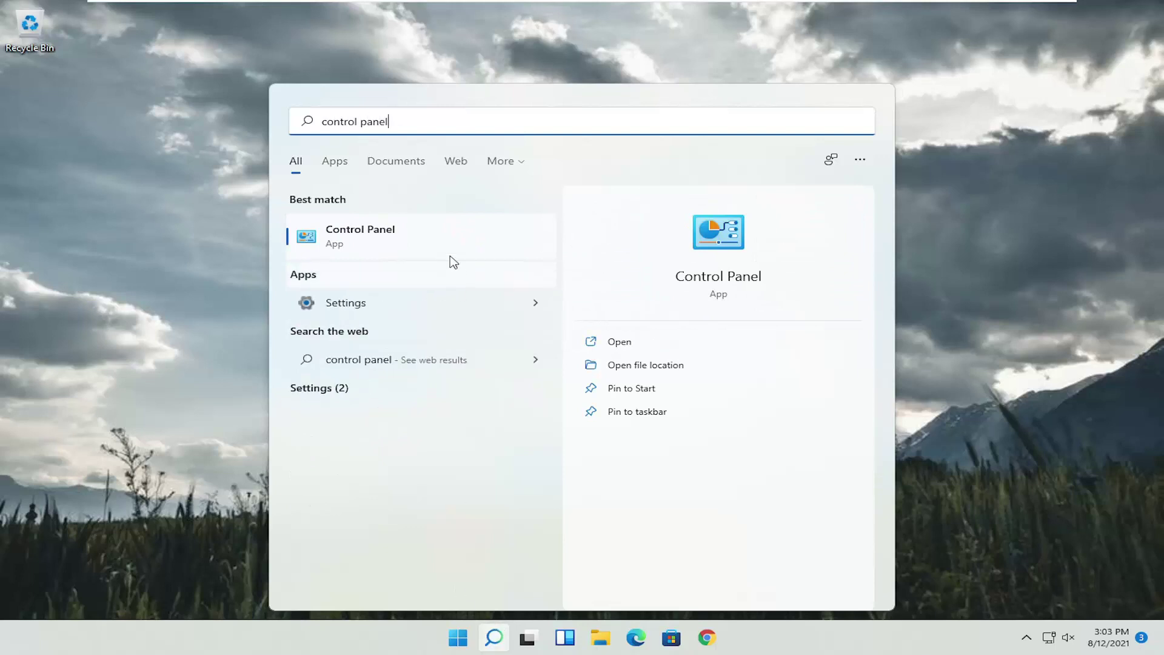
click(367, 247)
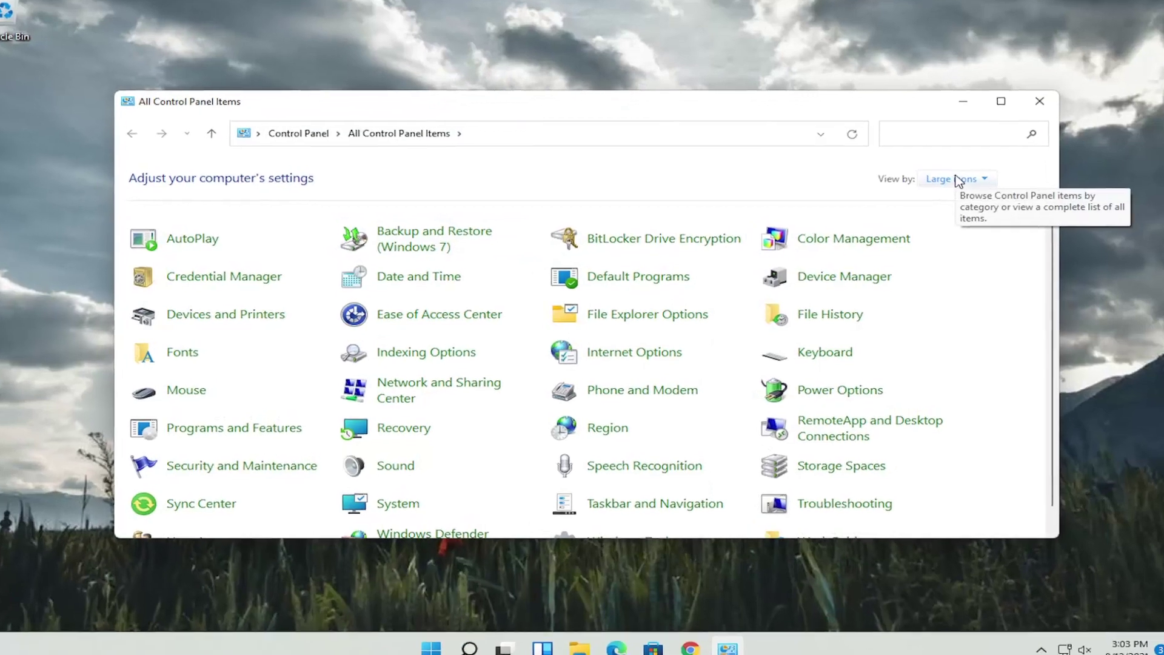
Step: Keep the large-icon view and open the Balanced plan's settings under Power Options
click(958, 181)
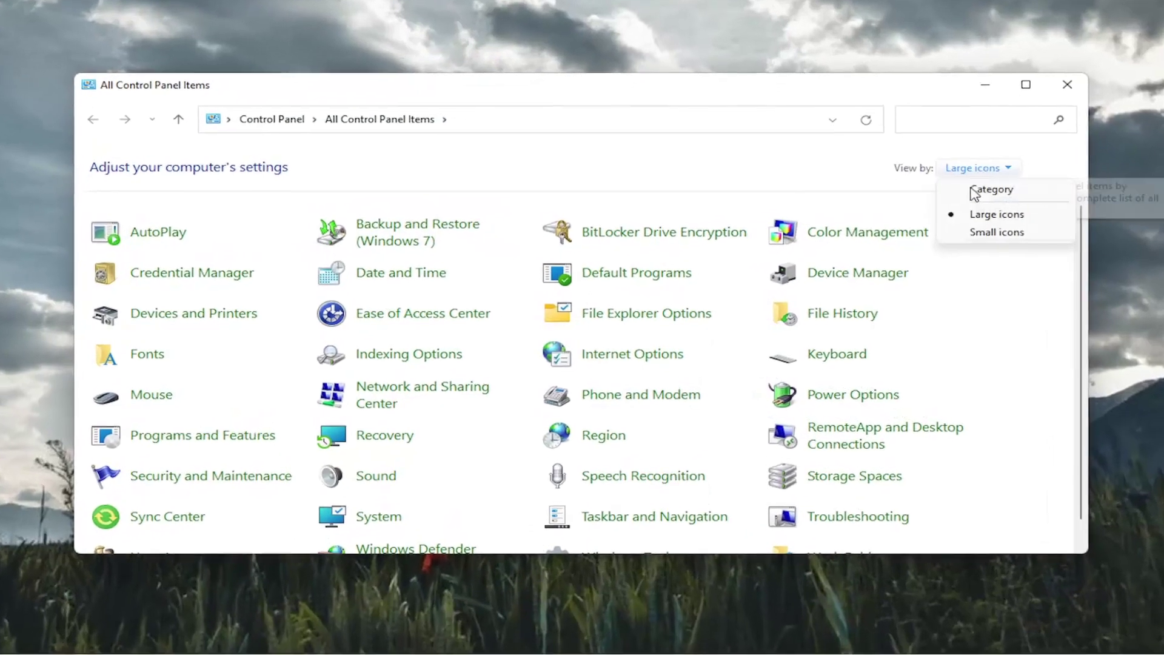
click(971, 222)
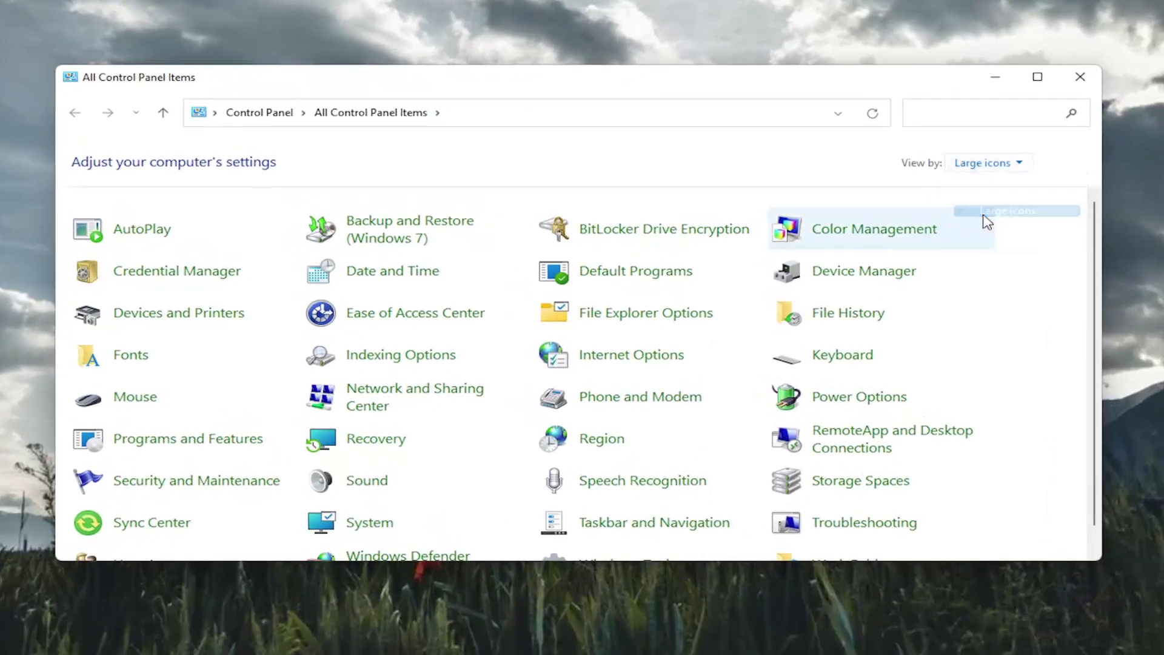
click(819, 398)
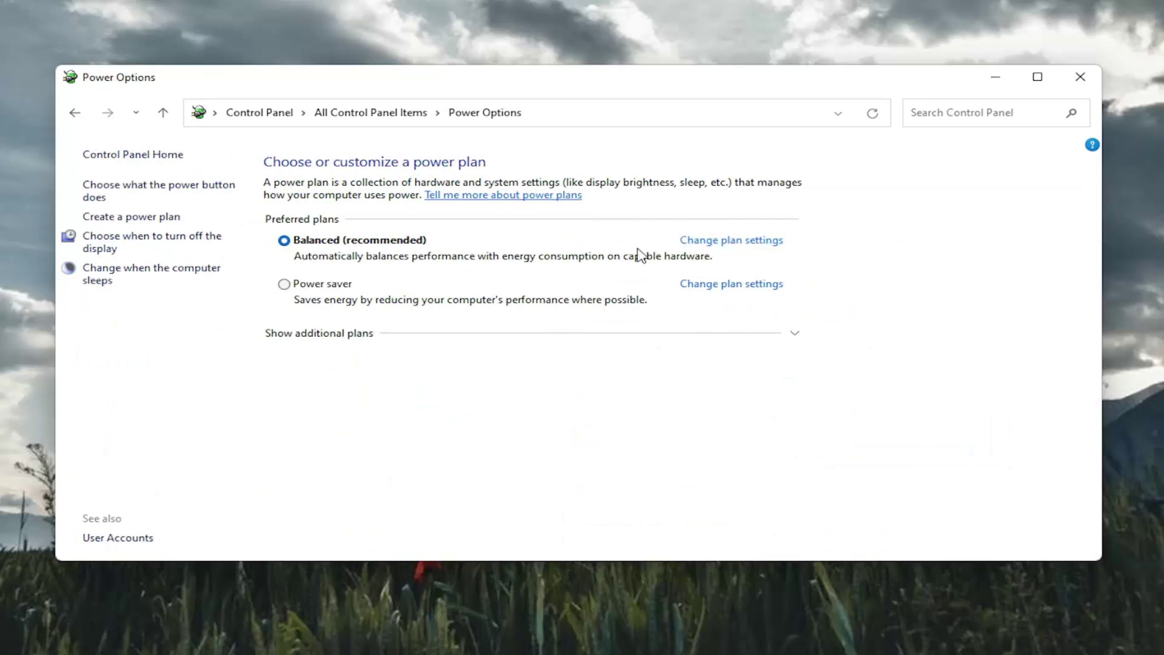
click(730, 242)
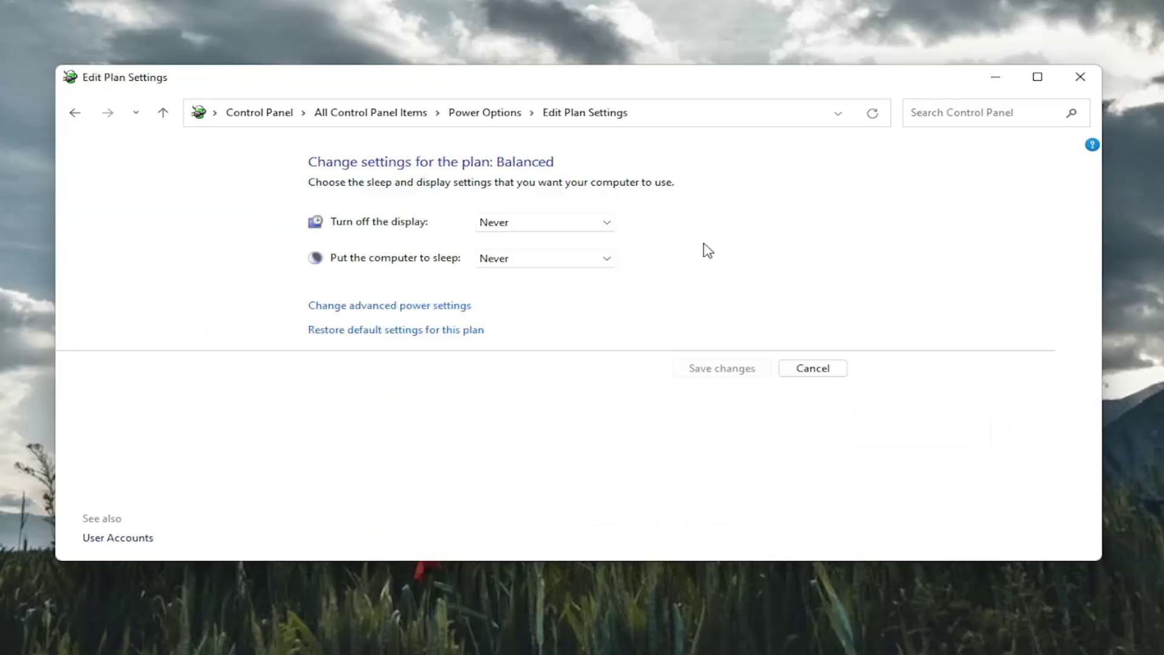
Step: In advanced power settings, set PCI Express > Link State Power Management to Off, then apply and confirm
click(381, 307)
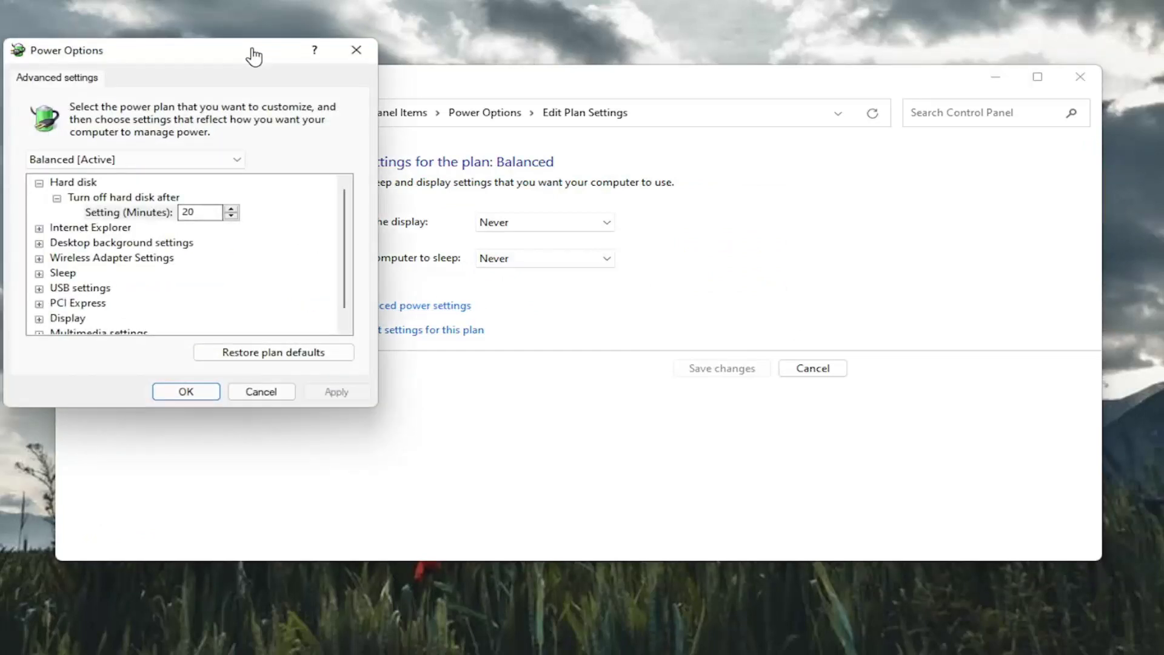
drag(239, 52, 493, 97)
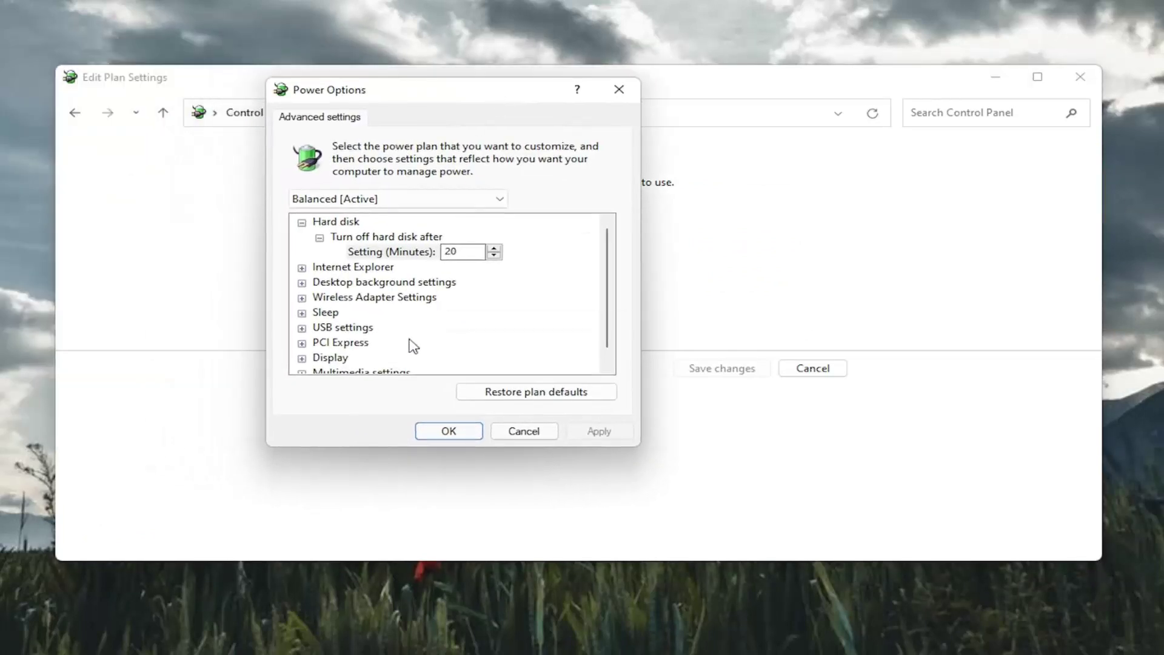
scroll(408, 343, down, 1)
click(301, 328)
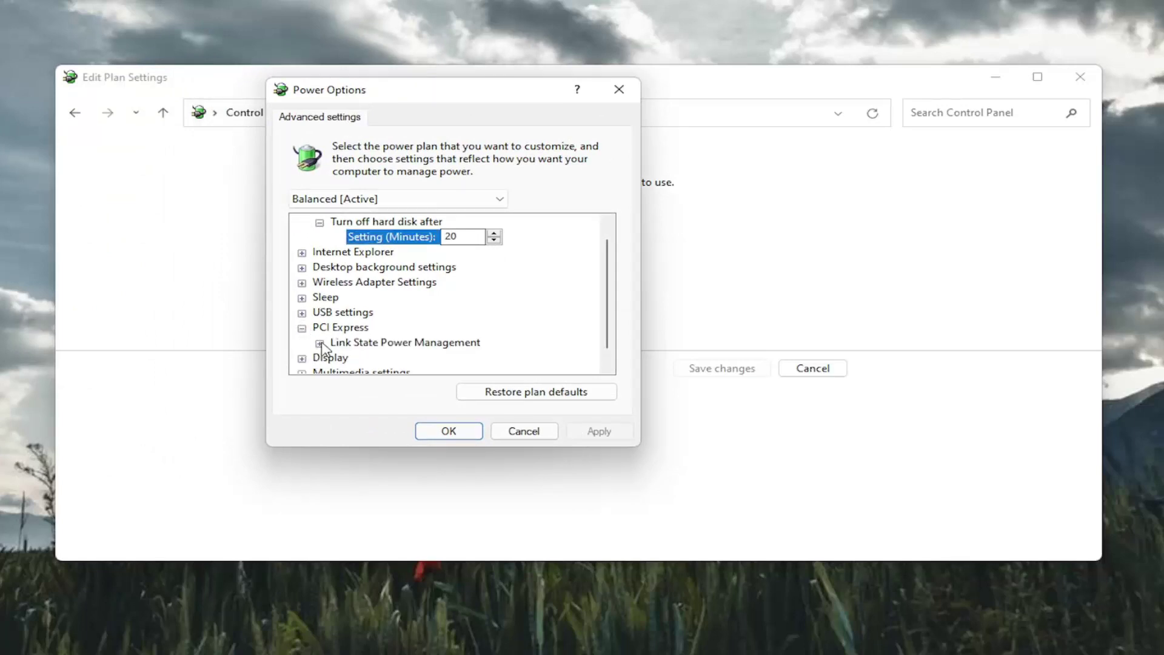
click(320, 344)
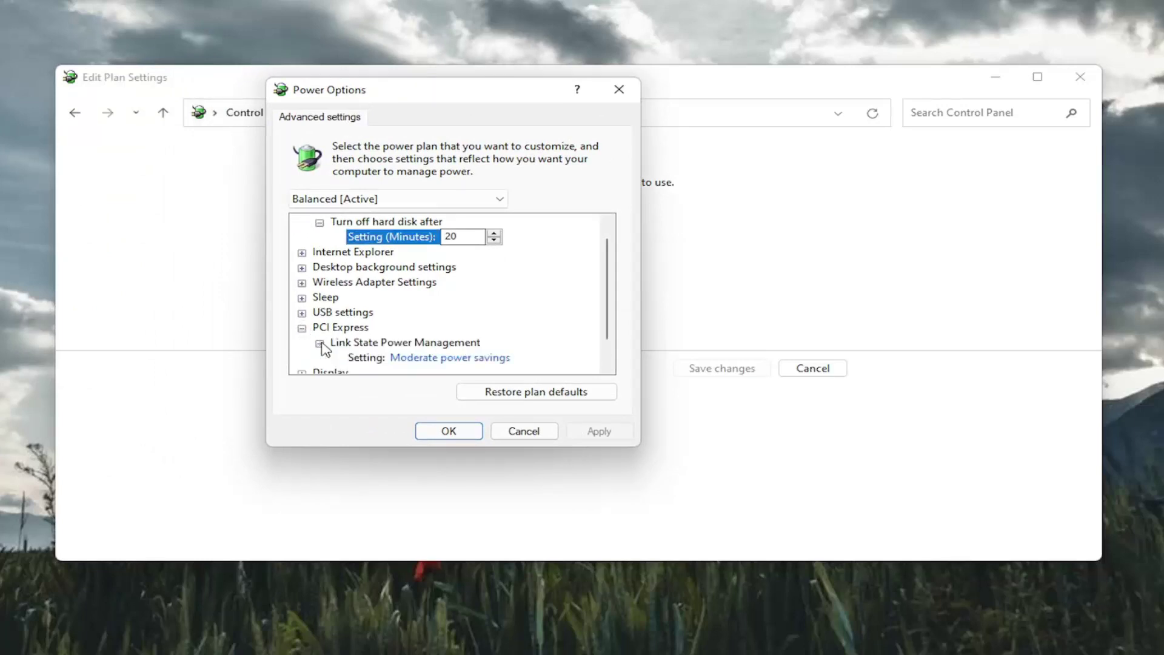
scroll(339, 351, down, 1)
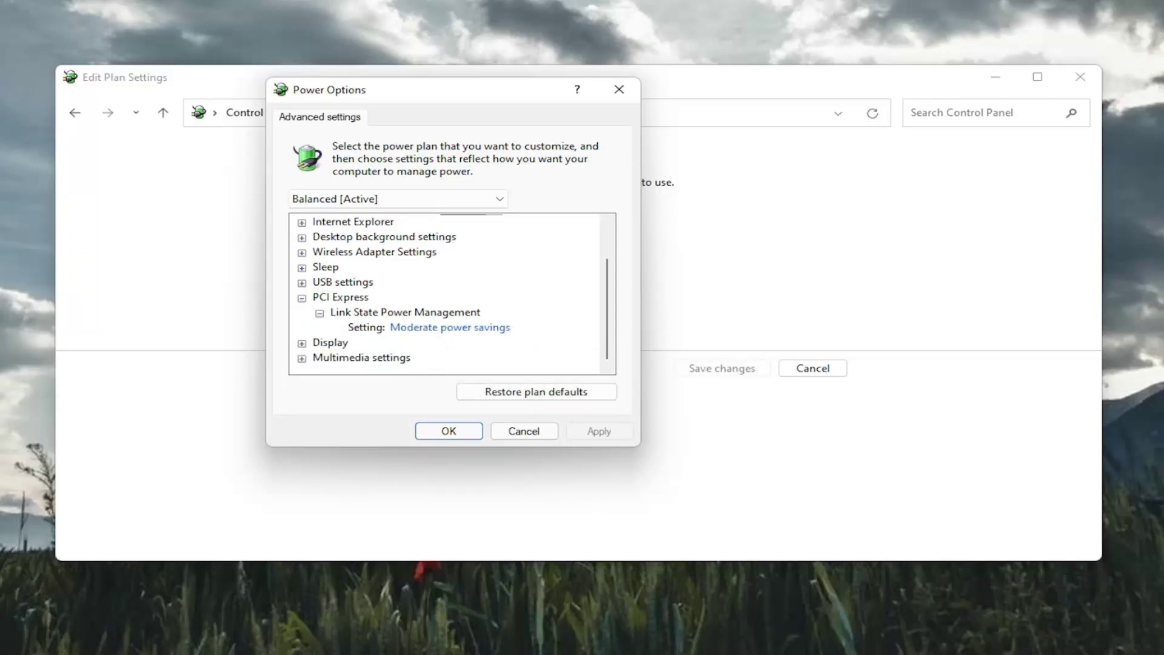
click(420, 327)
click(441, 331)
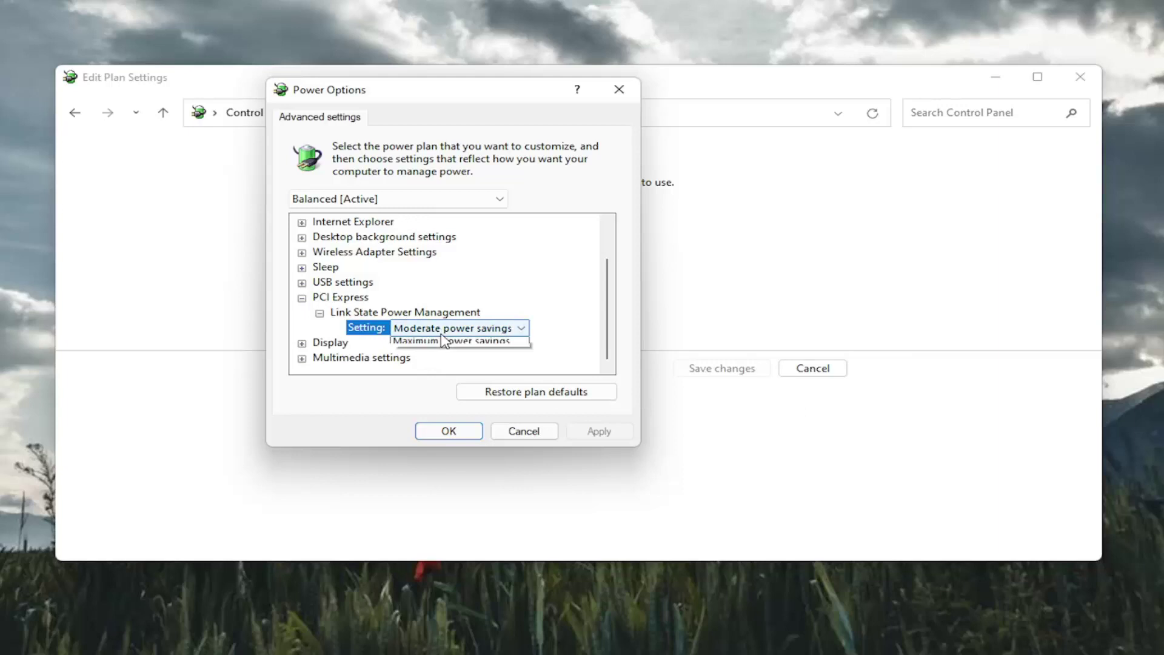
click(424, 337)
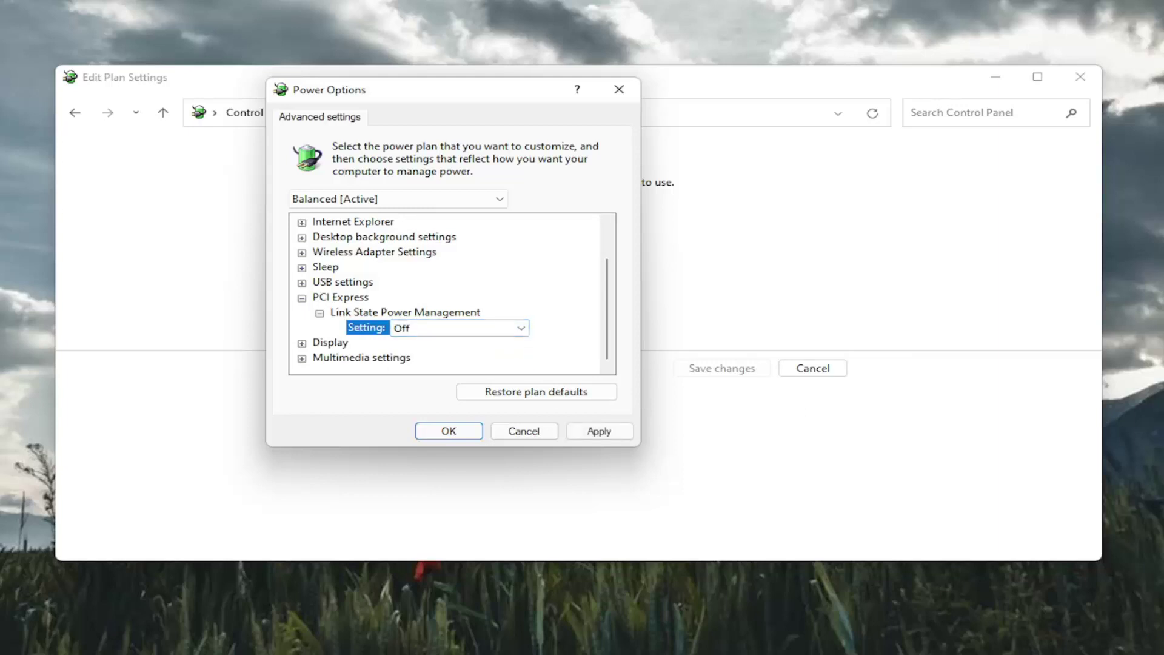
click(596, 433)
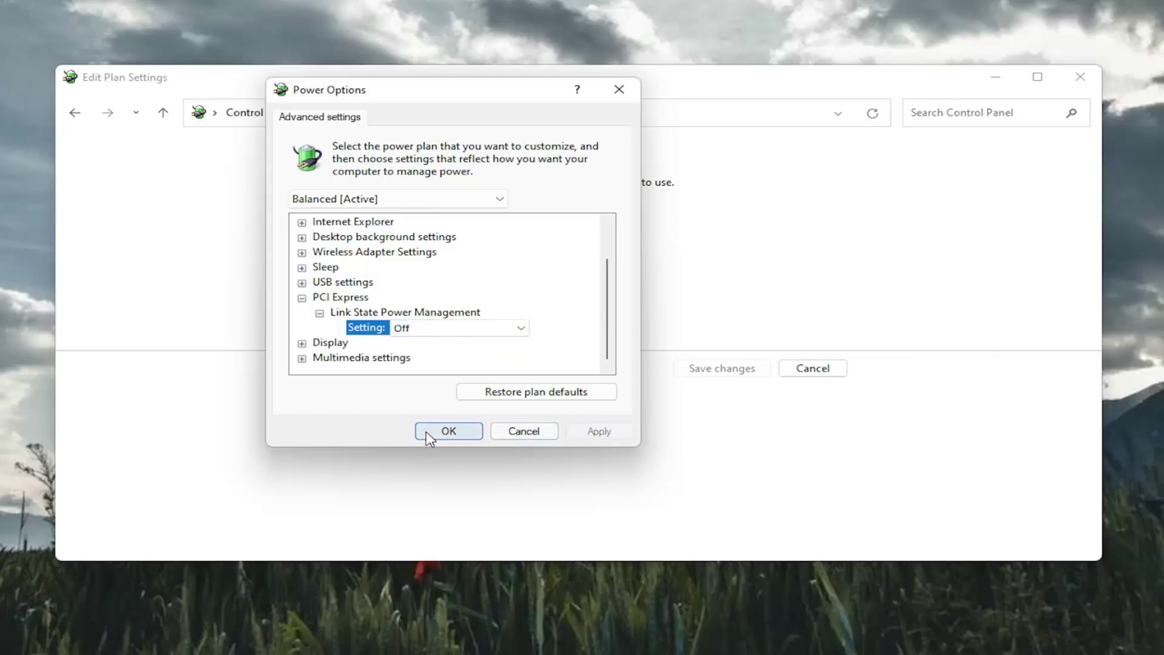
click(445, 433)
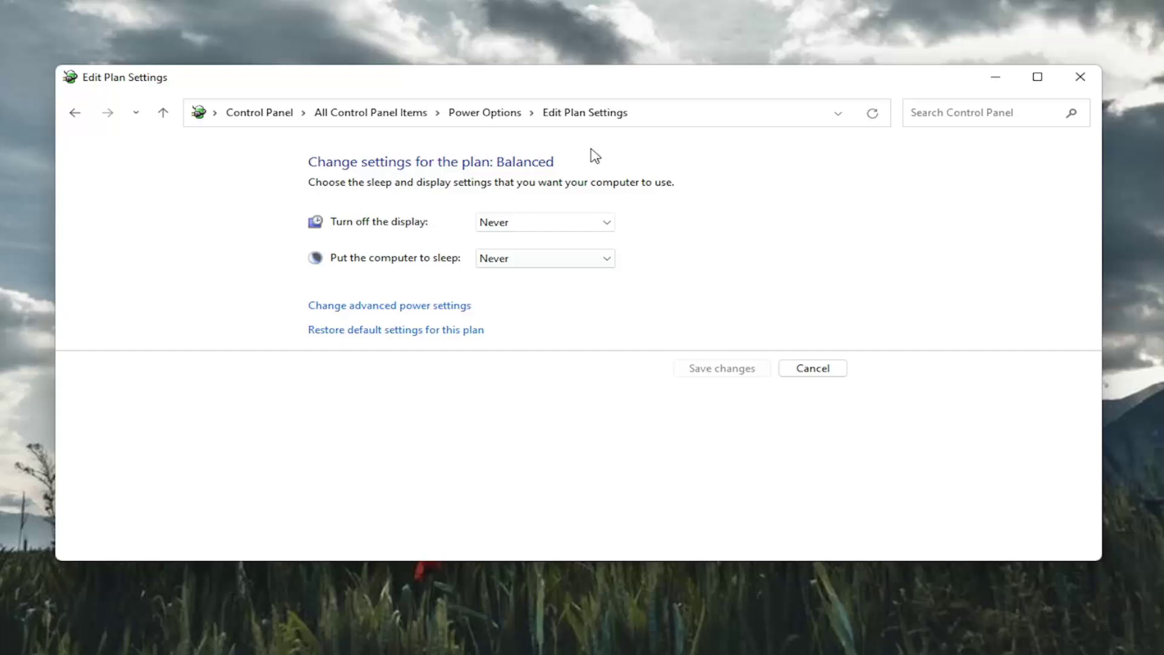
key(Tab)
Step: Close Control Panel and launch Command Prompt as administrator from a 'cmd' search
click(1095, 81)
click(492, 635)
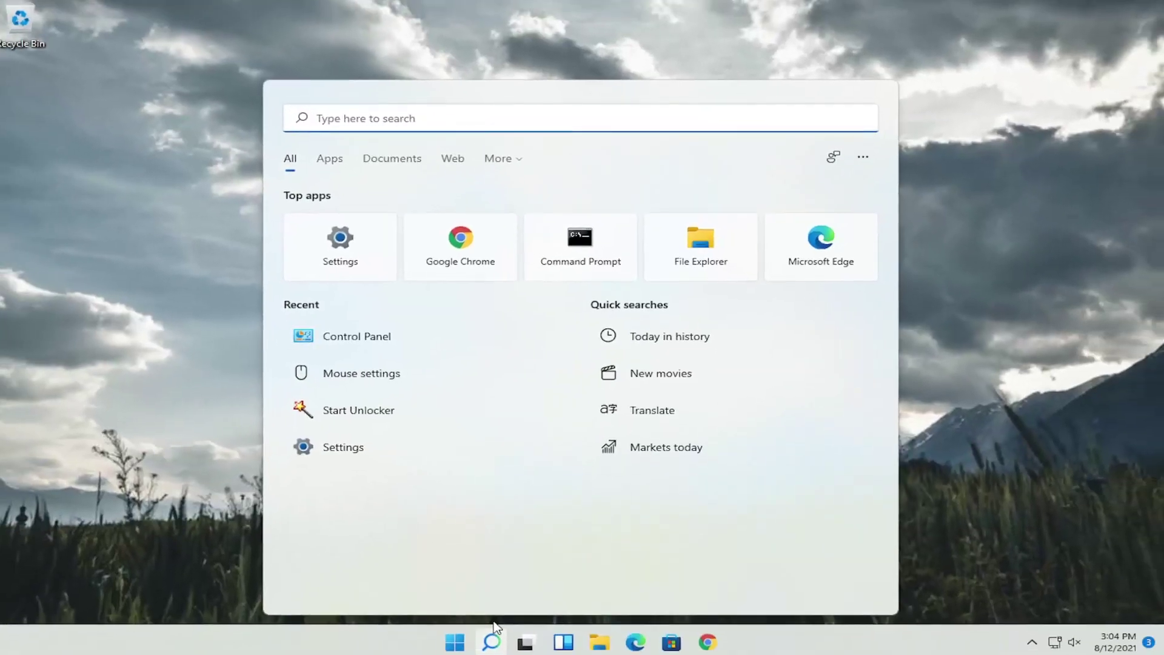
text(cmd)
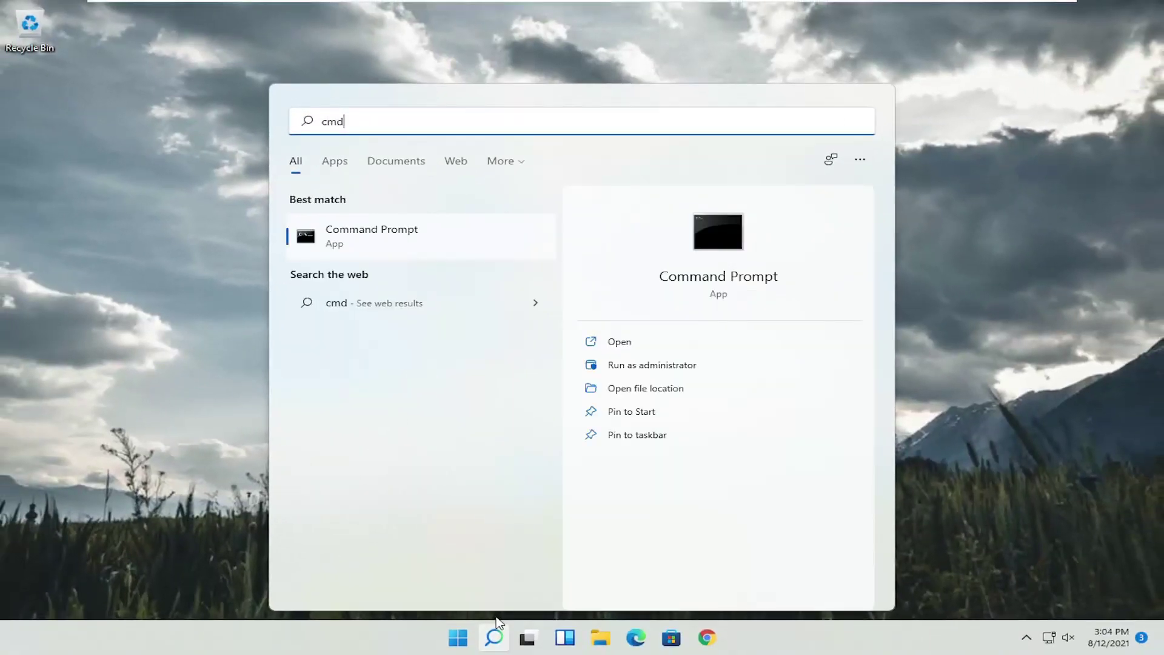
right_click(356, 237)
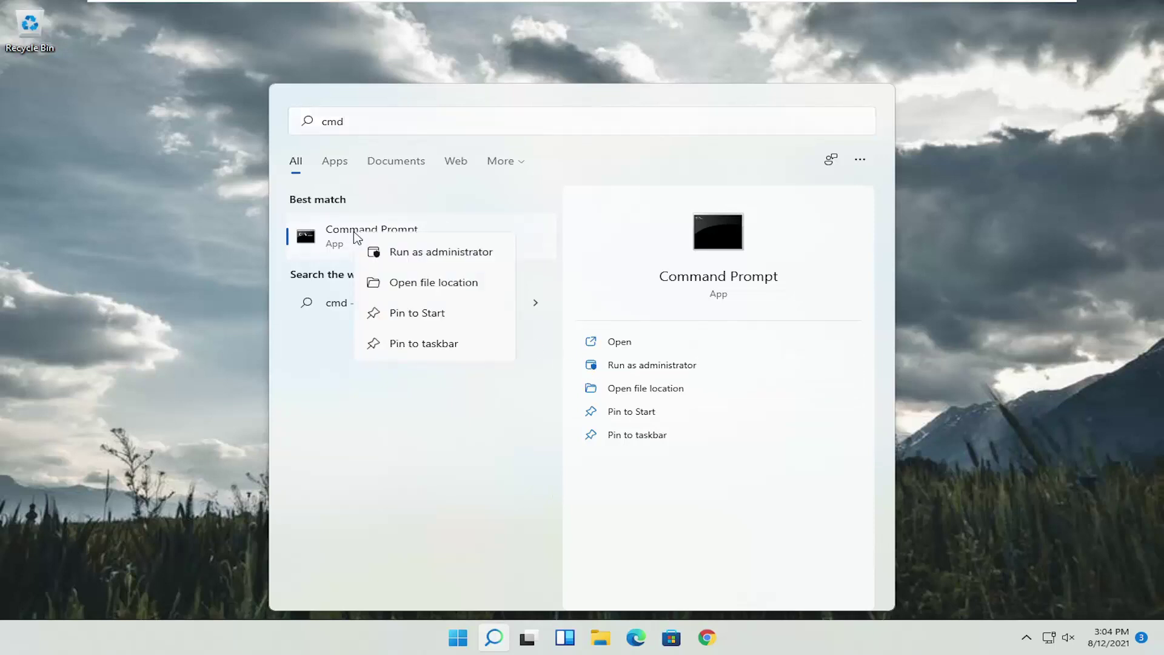
click(396, 255)
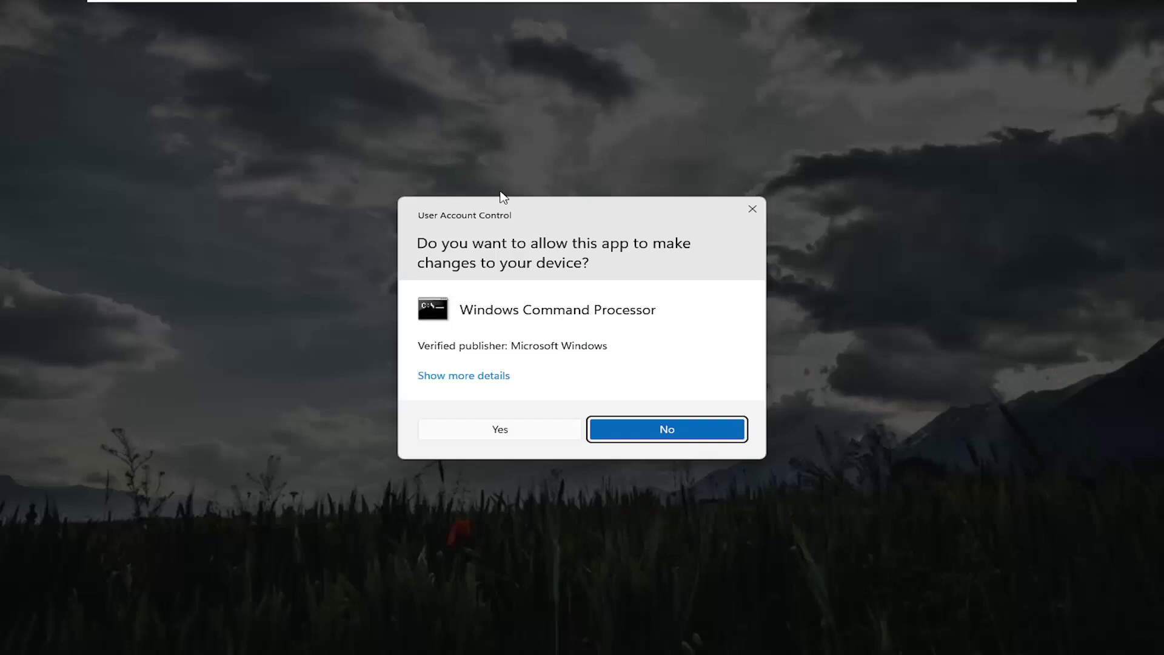
click(519, 431)
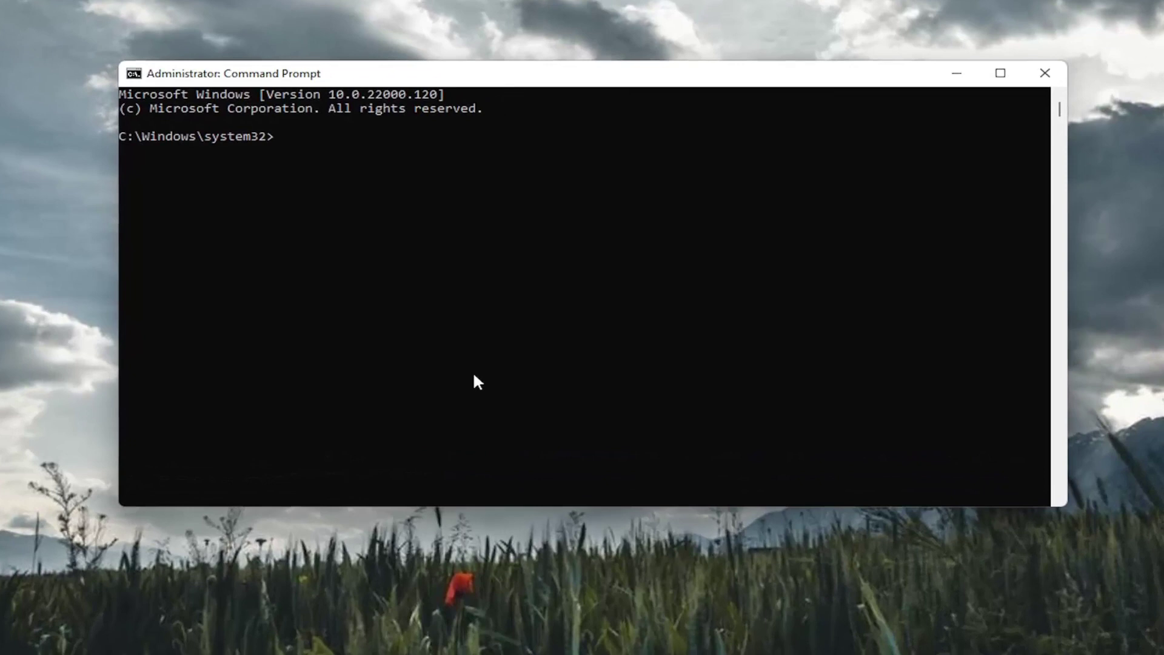
Step: Disable hibernation with powercfg -h off, then enter sfc /scannow
text(powercfg -h off)
key(Return)
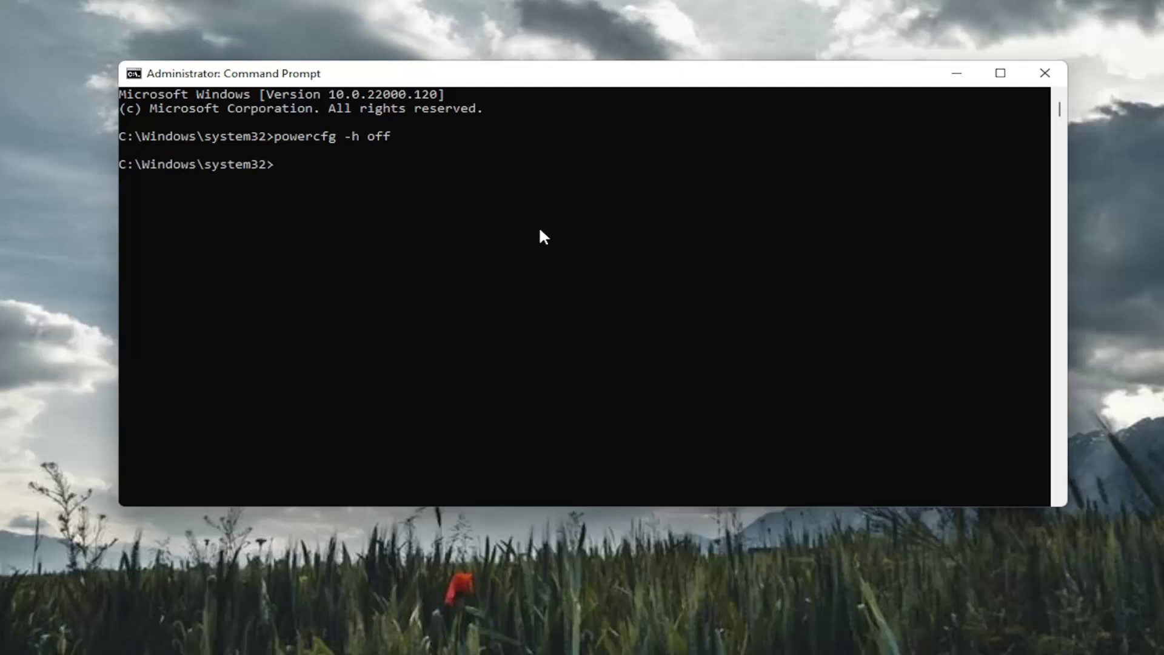
text(sfc /scannow)
Step: Run sfc /scannow until verification reaches 100% with no integrity violations found
key(Return)
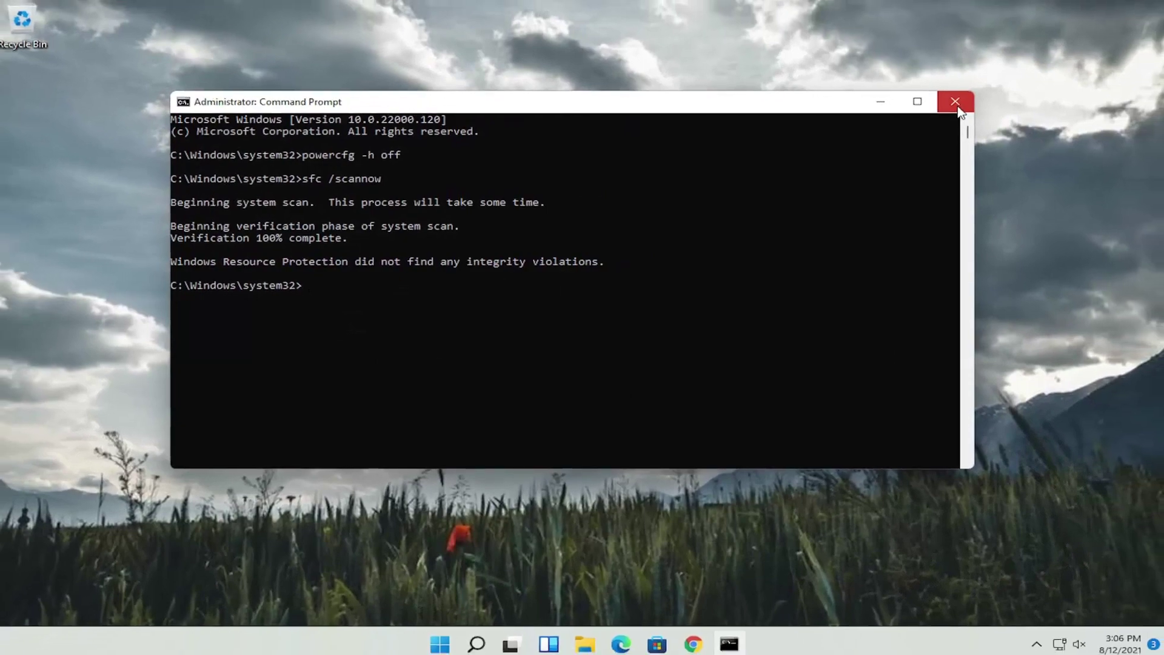
Step: Close Command Prompt and bring up the Start button's quick-access system menu
click(1044, 73)
right_click(452, 637)
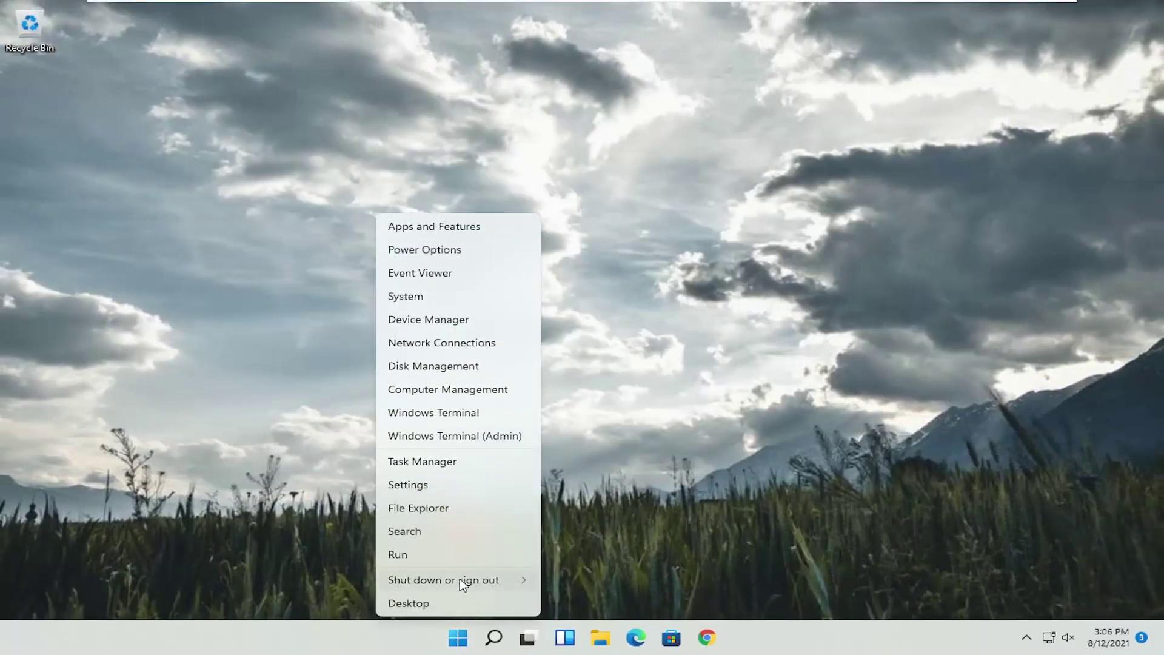